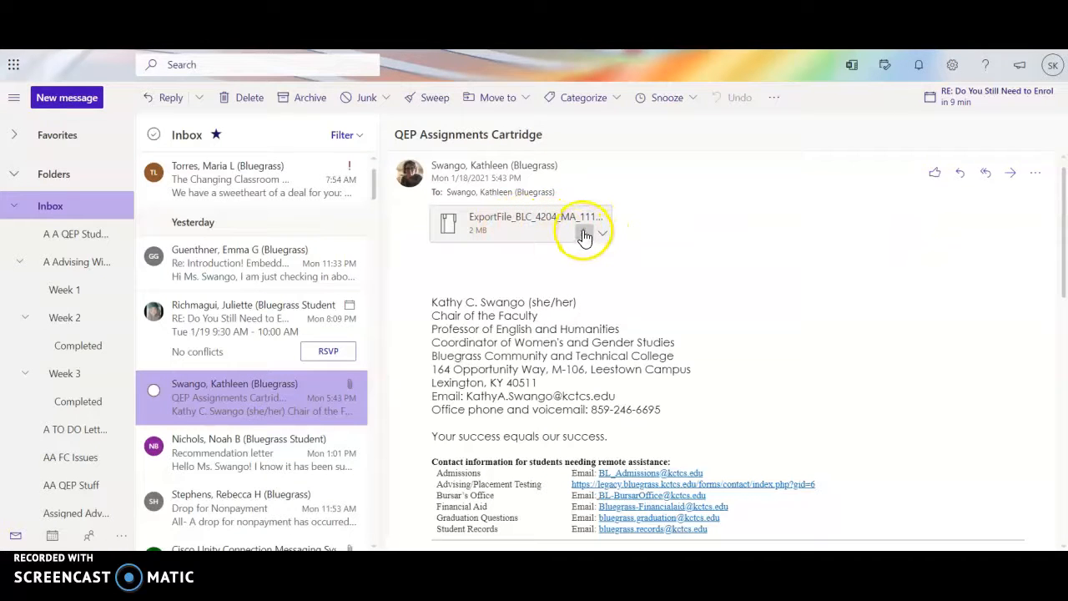
# Download the ExportFile zip attachment from the QEP Assignments Cartridge email
pyautogui.click(585, 234)
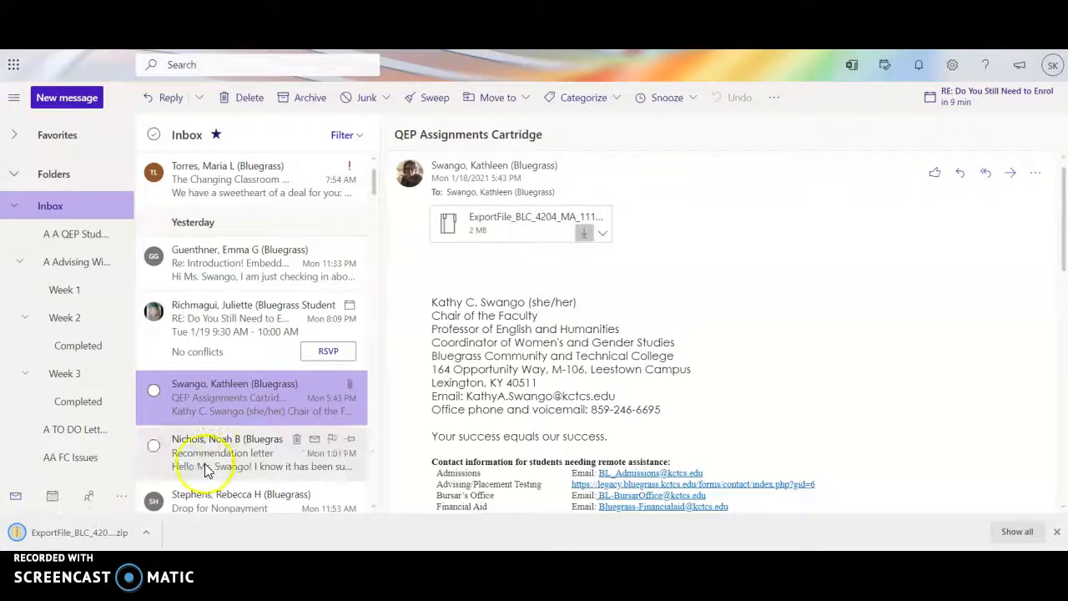
pyautogui.click(105, 532)
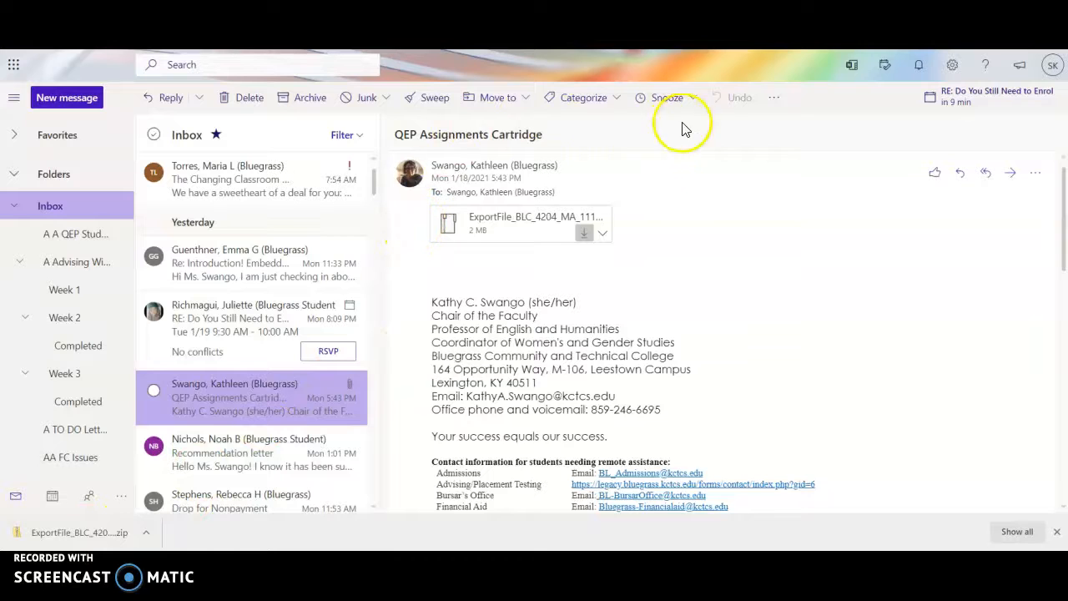
# Switch to Blackboard through the SharePoint portal and open the ENG 100: English Workshop (4204_15A1) course
pyautogui.hotkey('ctrl', 'Tab')
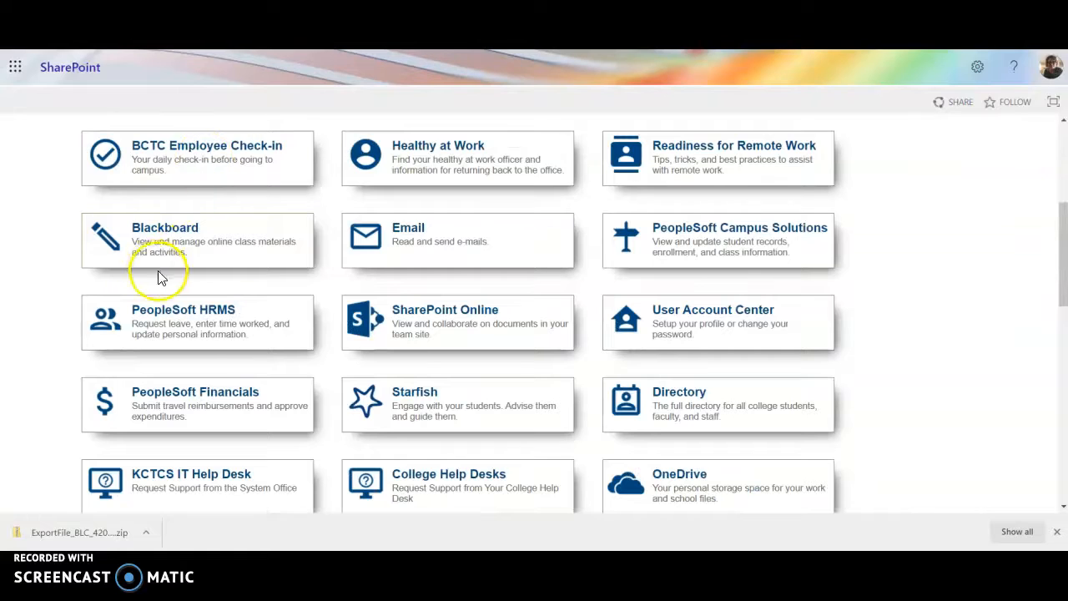
pyautogui.click(186, 227)
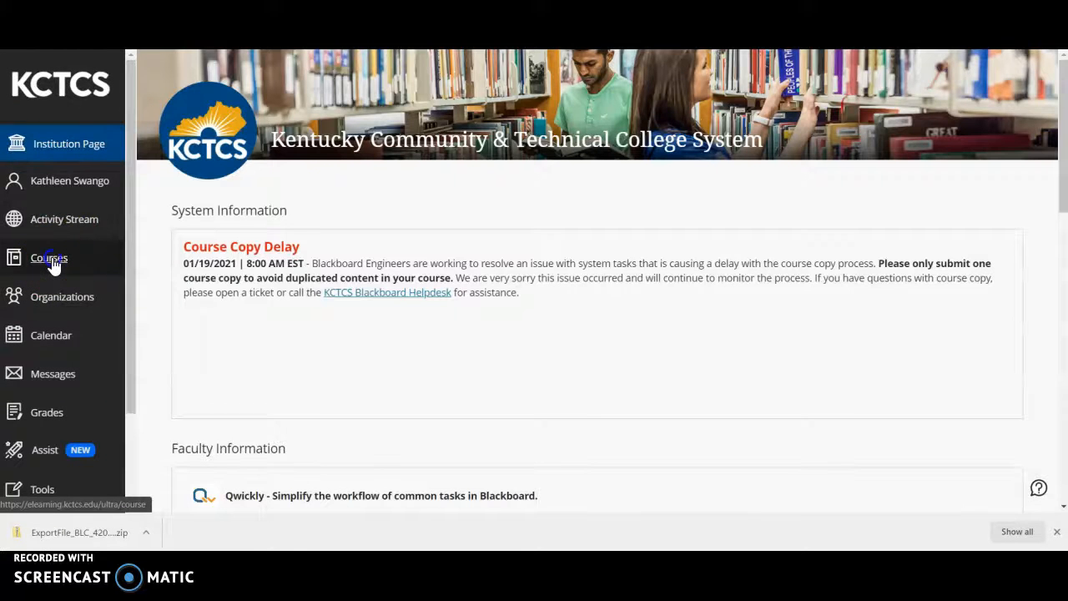
pyautogui.click(51, 260)
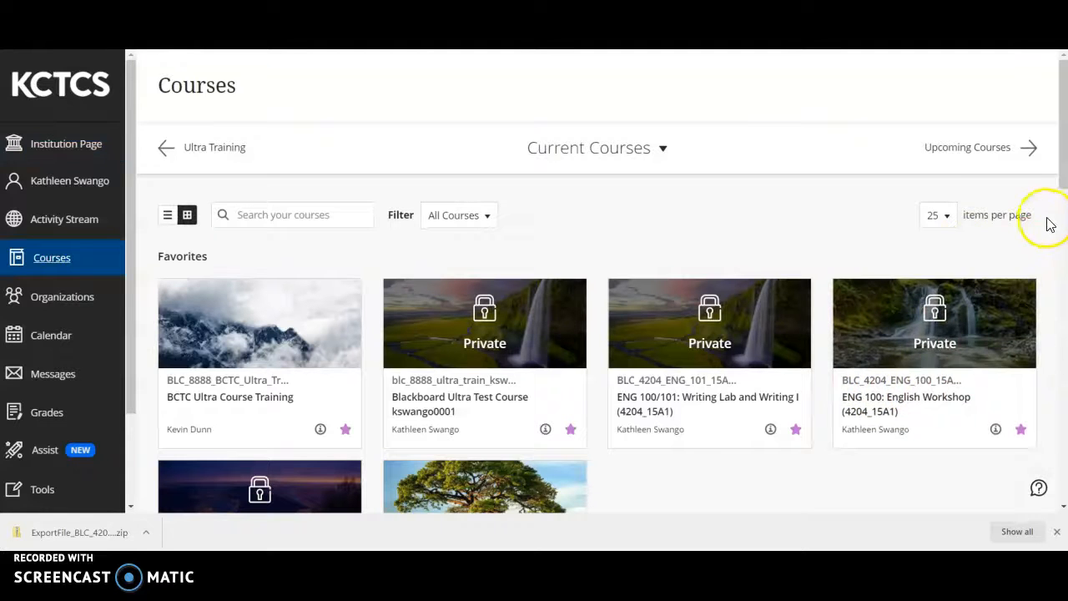
pyautogui.click(891, 401)
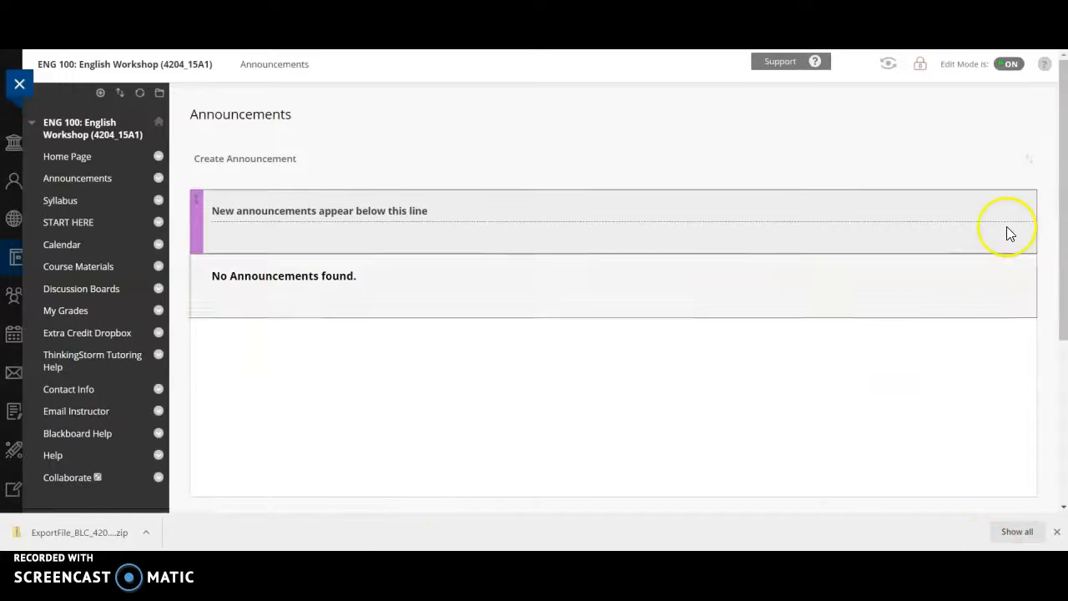
# Open the Import Package form from the course's Packages and Utilities
pyautogui.scroll(-3, 1049, 284)
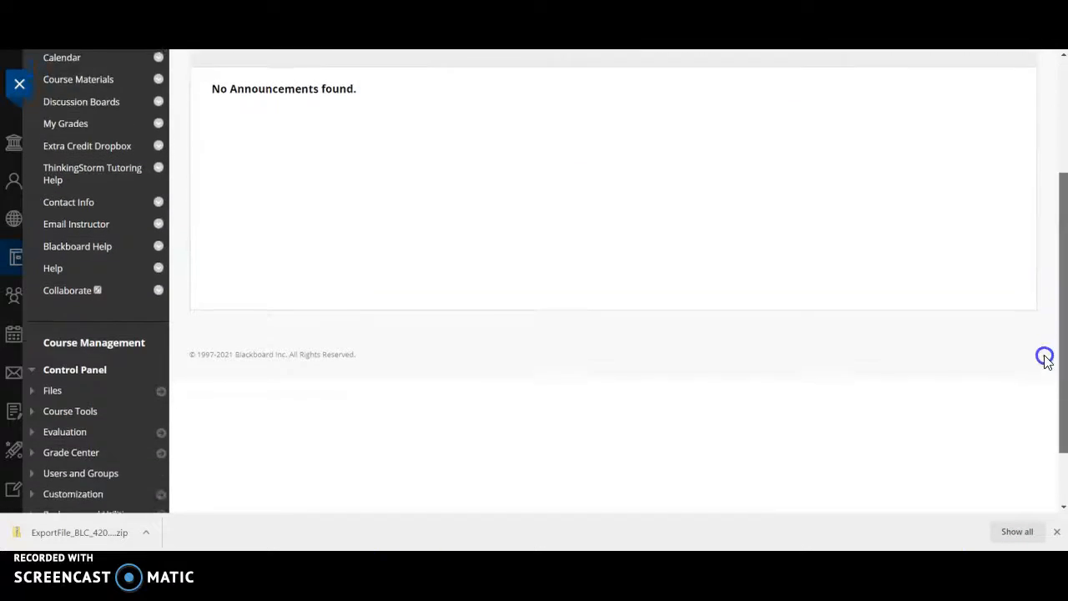
pyautogui.scroll(-1, 1045, 384)
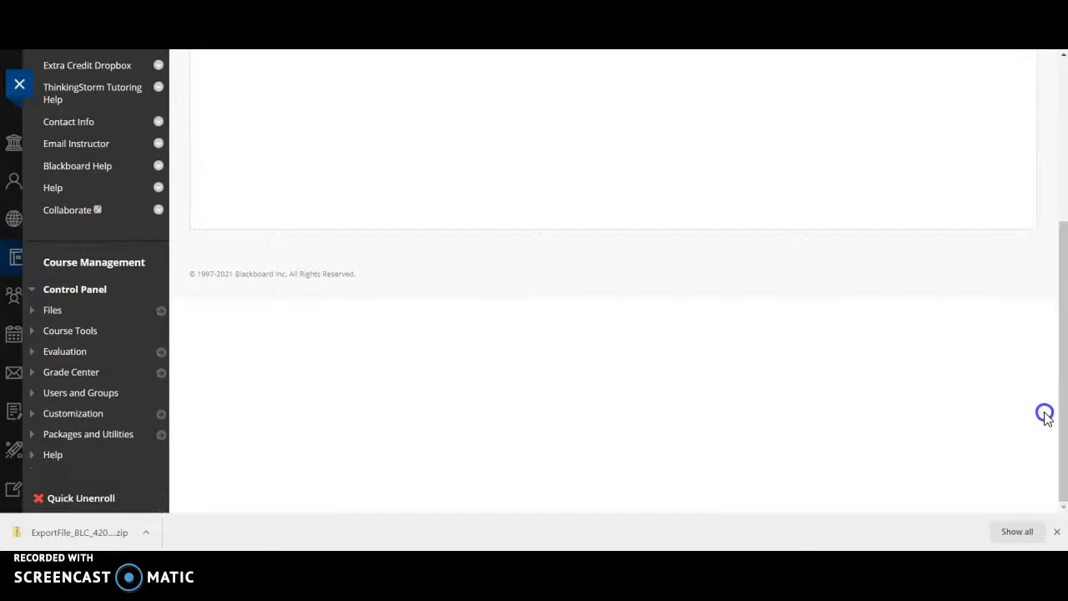
pyautogui.click(88, 435)
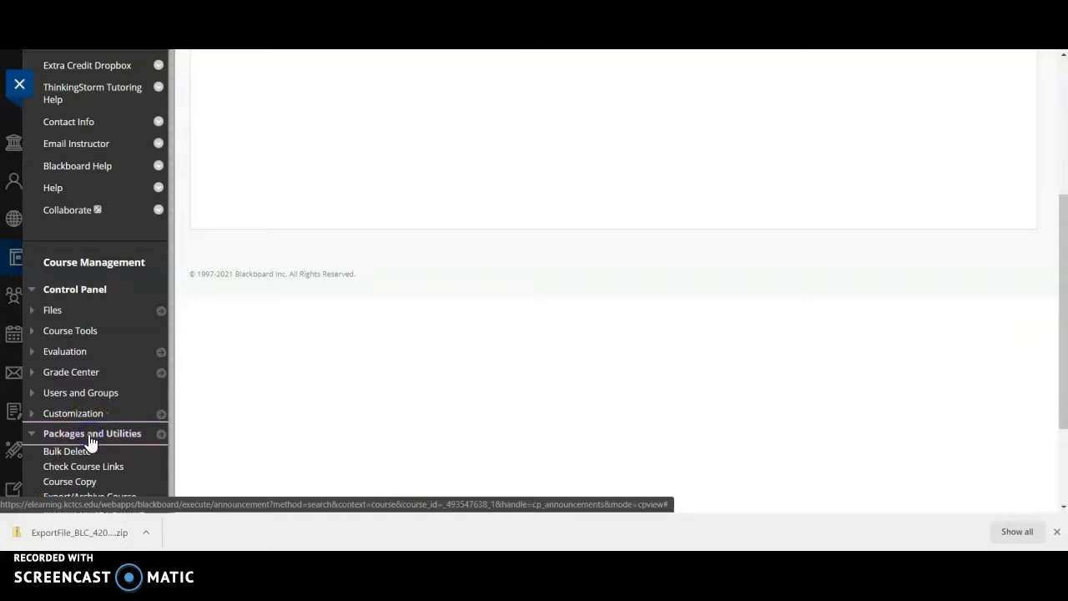
pyautogui.moveTo(1058, 269); pyautogui.dragTo(1060, 360)
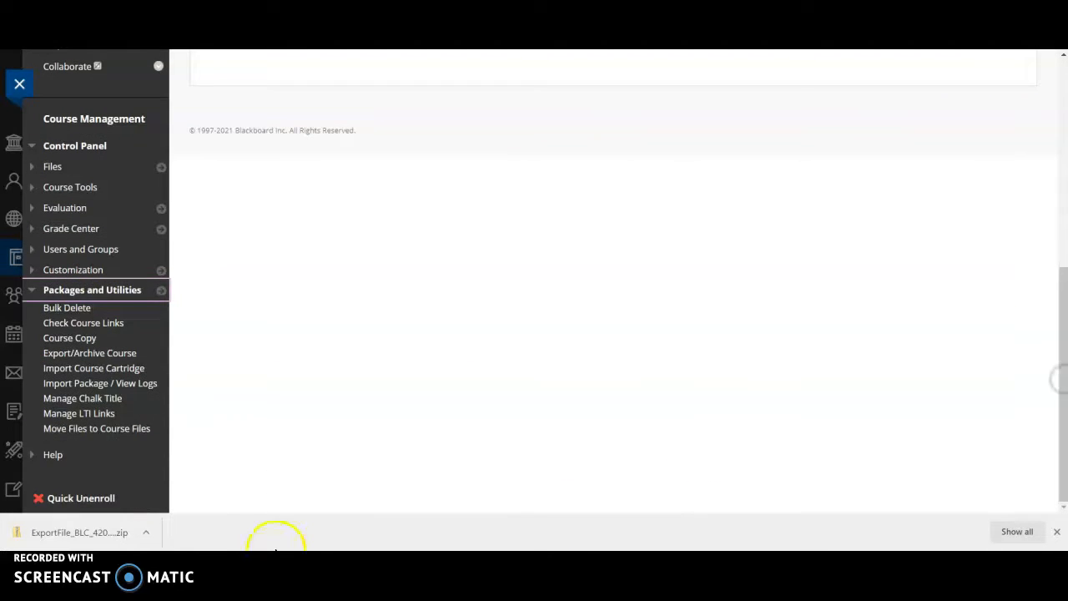
pyautogui.click(88, 384)
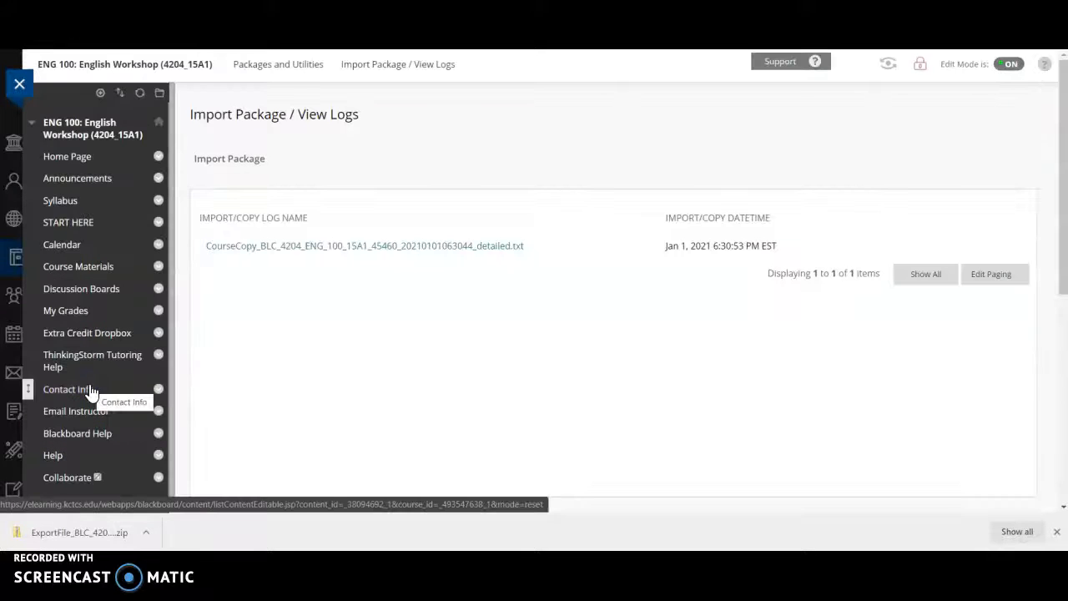
pyautogui.click(247, 165)
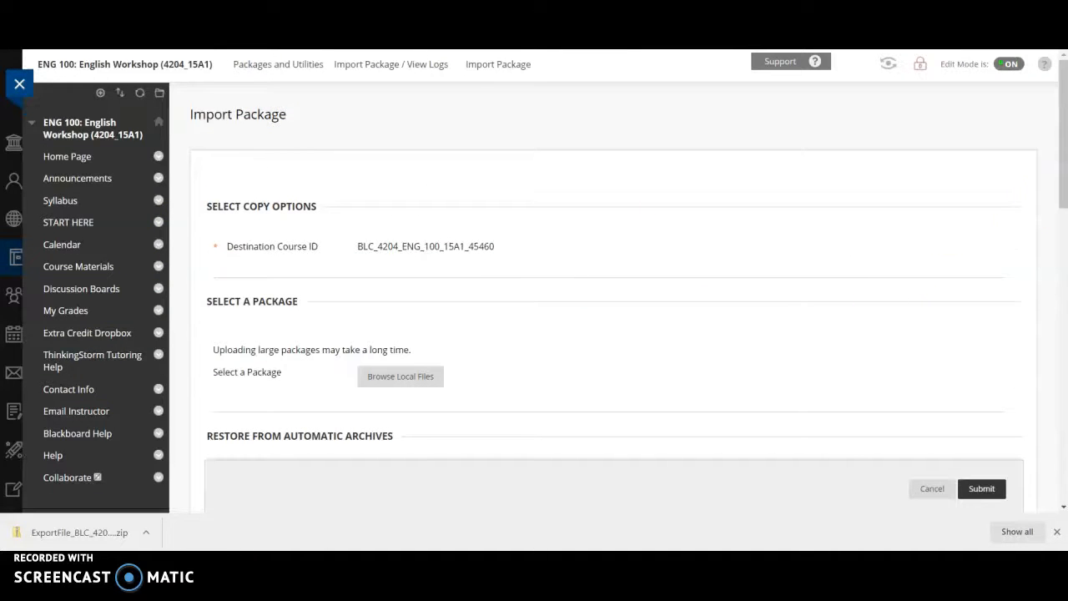
pyautogui.moveTo(1060, 167); pyautogui.dragTo(1063, 223)
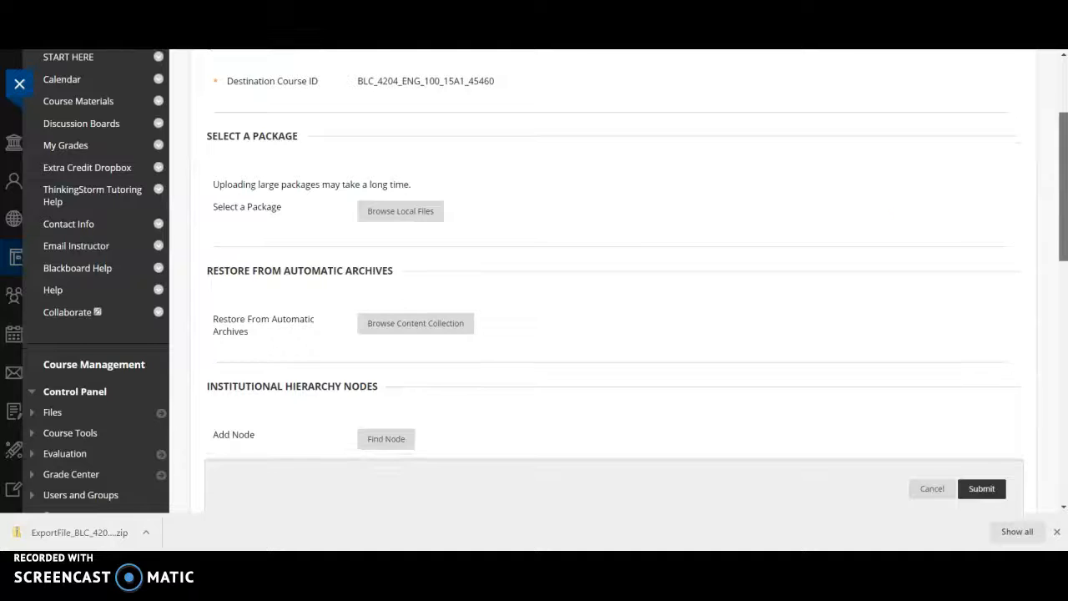
pyautogui.click(400, 214)
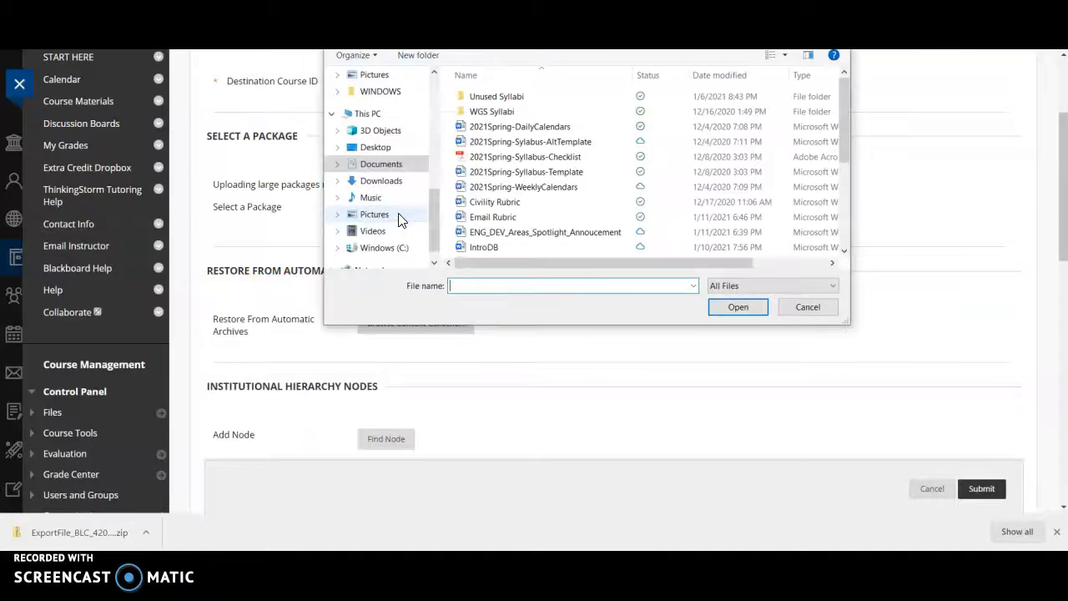
pyautogui.click(387, 190)
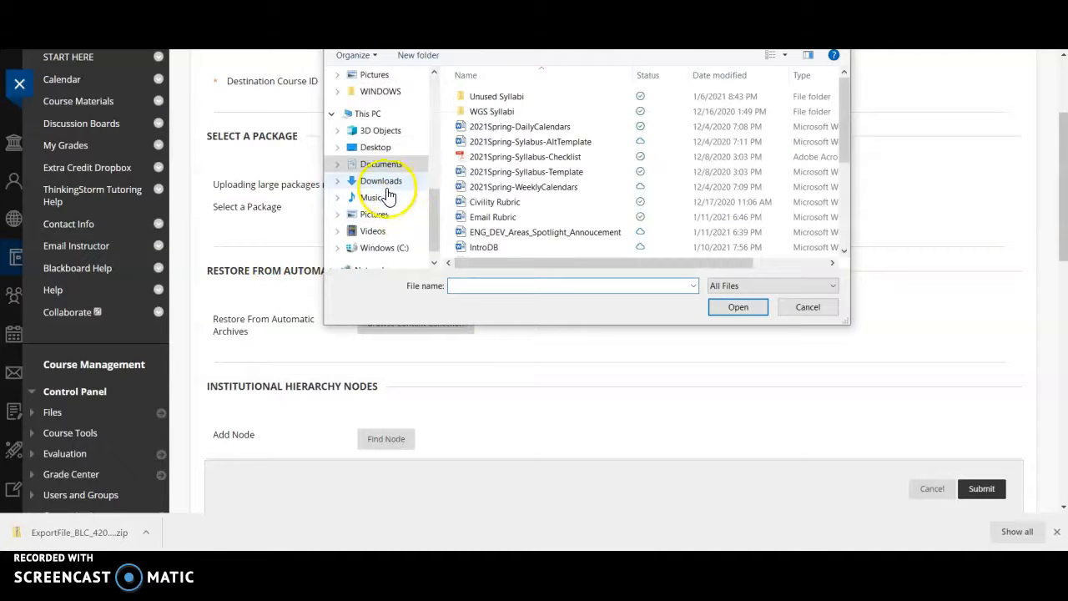
pyautogui.click(393, 186)
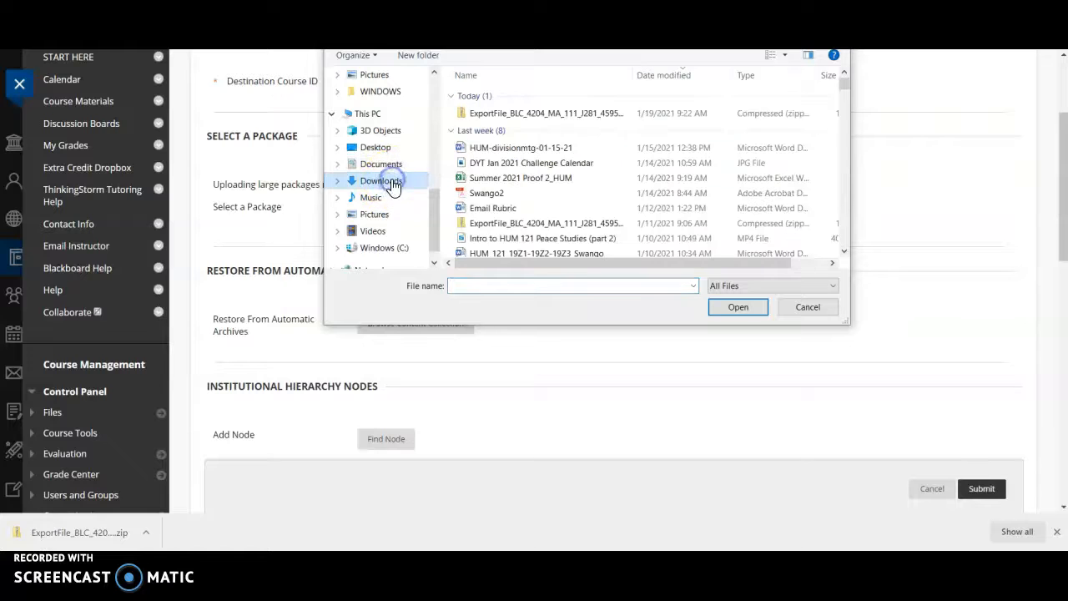
pyautogui.doubleClick(511, 117)
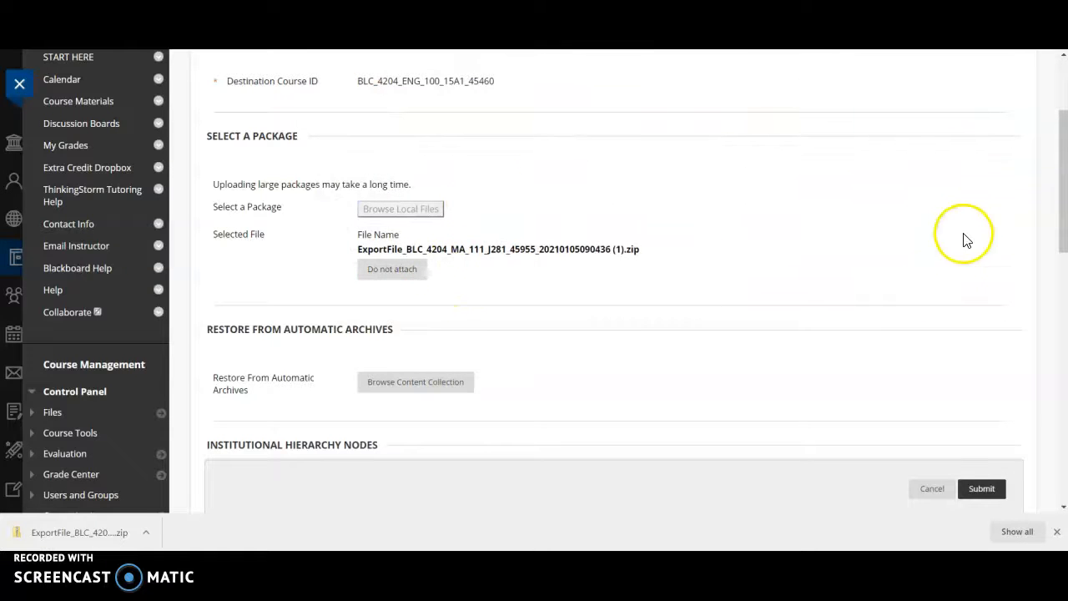
# Select all course materials for the import, check the chosen package file, and submit the import
pyautogui.click(1063, 200)
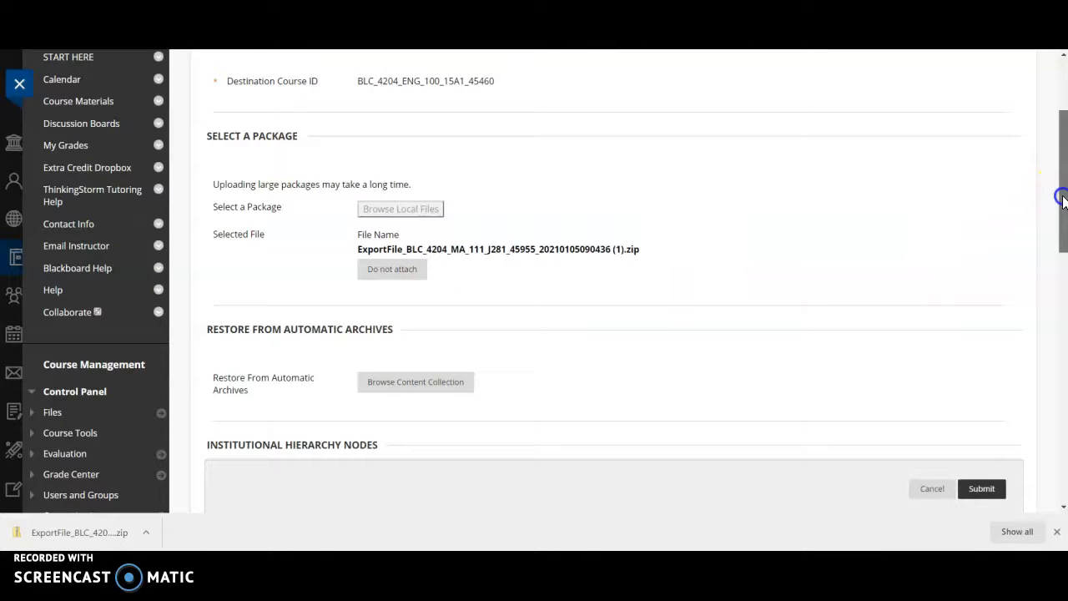
pyautogui.moveTo(1063, 200); pyautogui.dragTo(1063, 338)
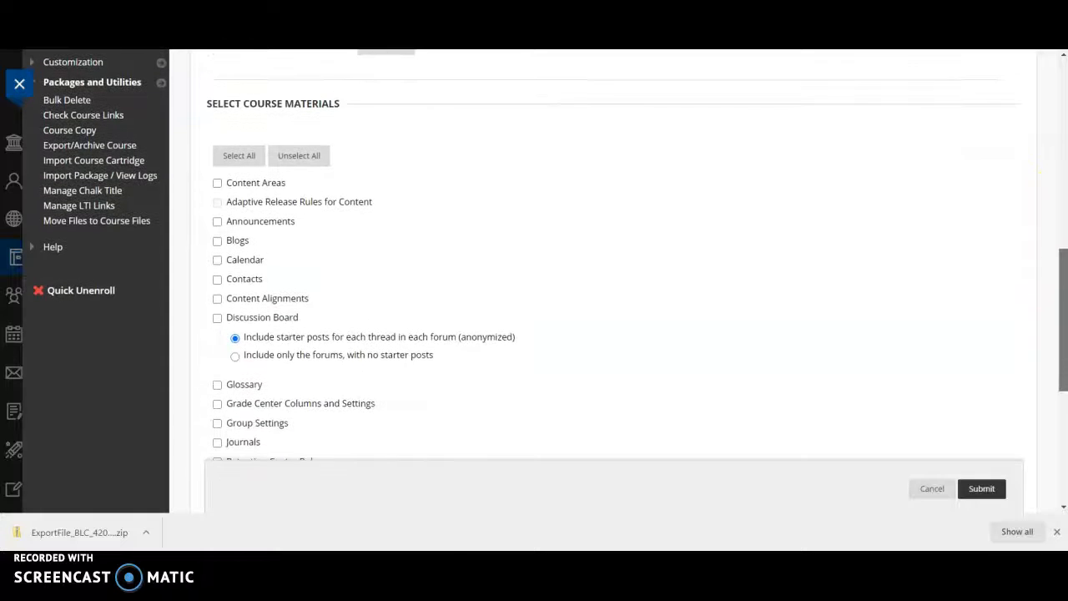
pyautogui.click(239, 158)
pyautogui.moveTo(1064, 345); pyautogui.dragTo(1056, 226)
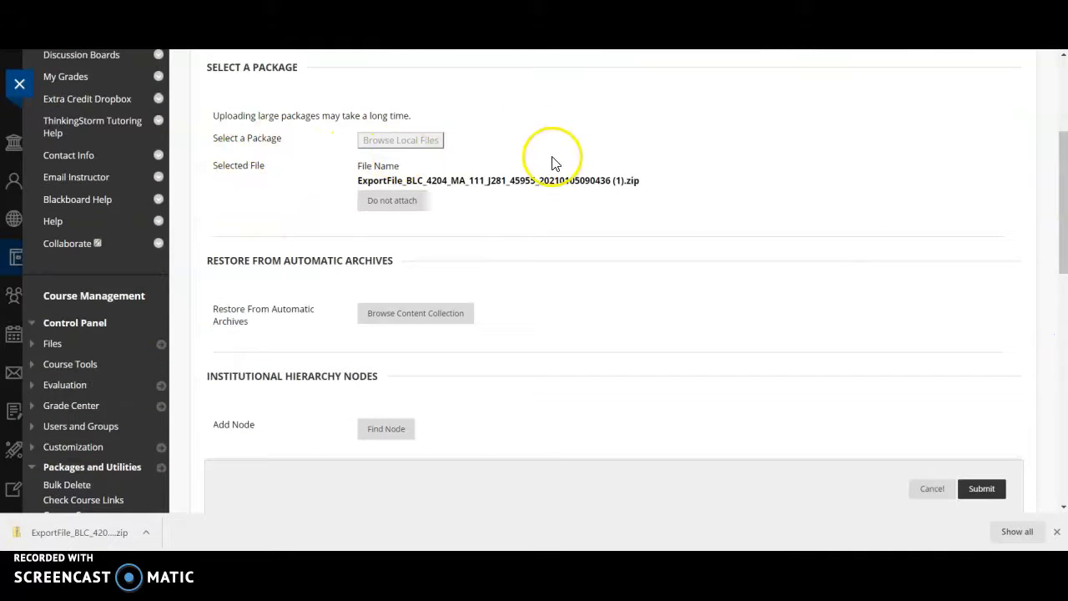
pyautogui.moveTo(1061, 231); pyautogui.dragTo(1063, 344)
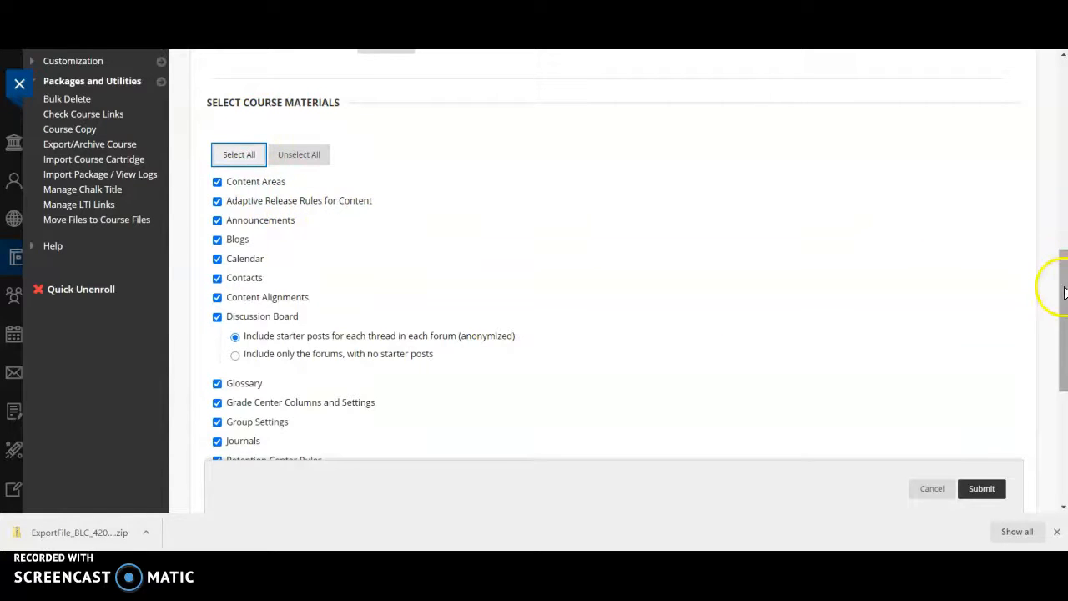
pyautogui.moveTo(1063, 292); pyautogui.dragTo(1063, 403)
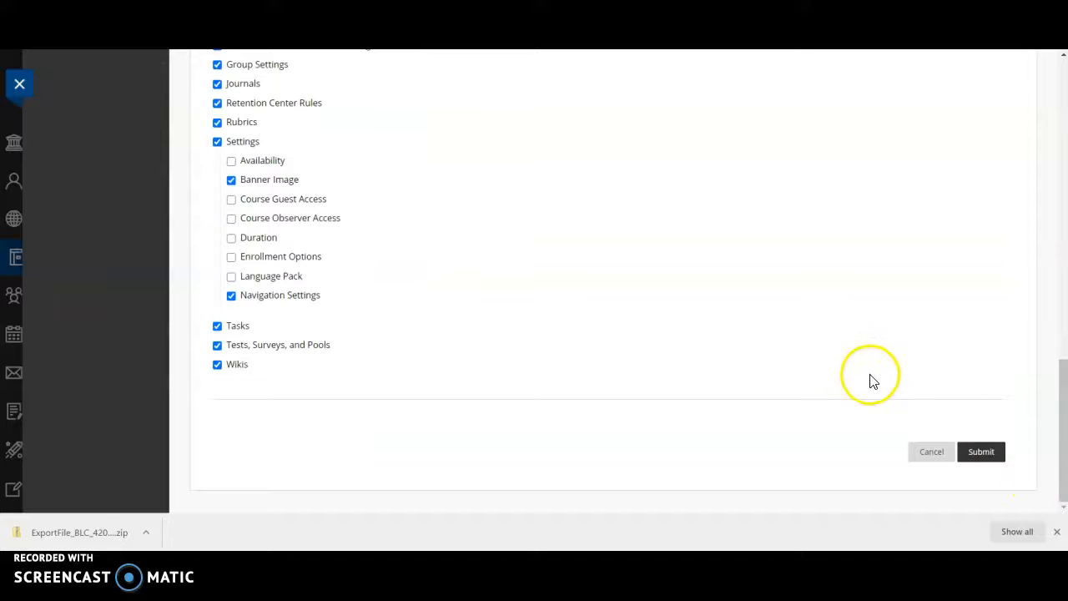
pyautogui.click(982, 453)
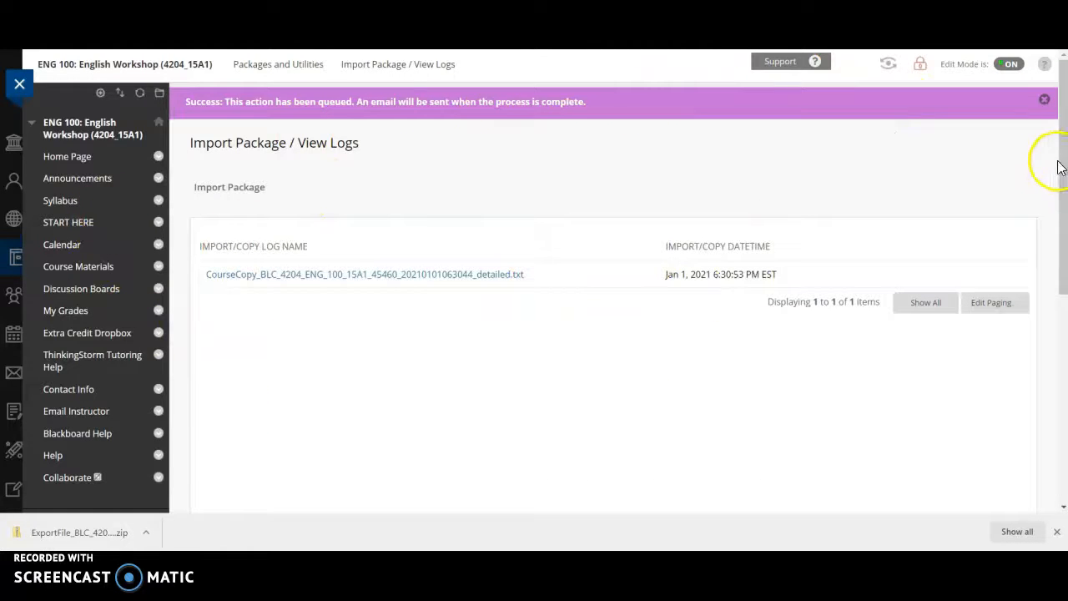
# Close the course and reopen ENG 100: English Workshop (4204_15A1) to refresh its course menu
pyautogui.moveTo(1060, 165); pyautogui.dragTo(1061, 131)
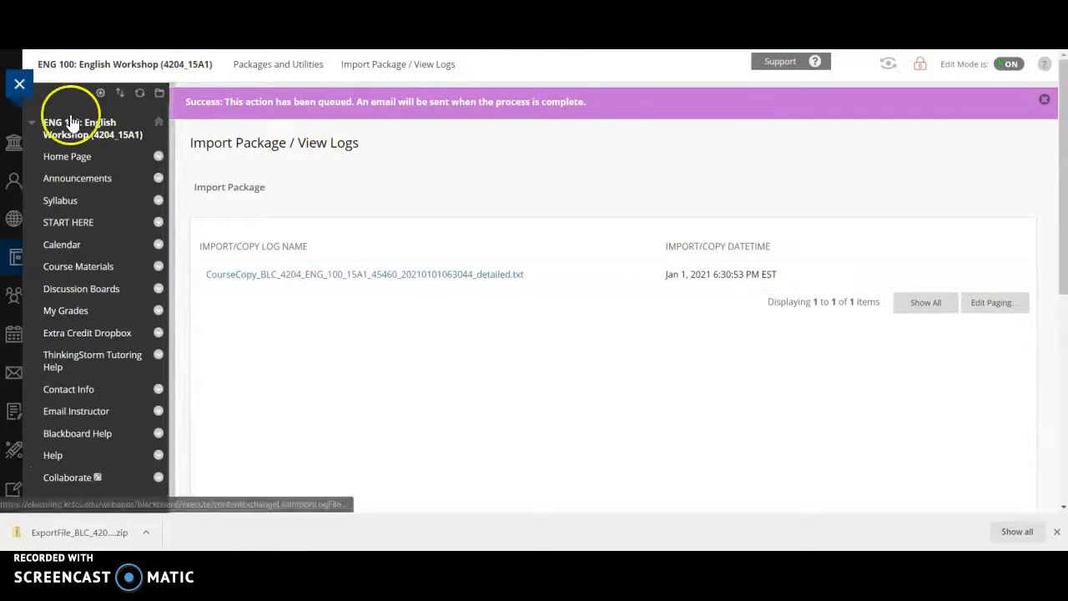
pyautogui.click(20, 89)
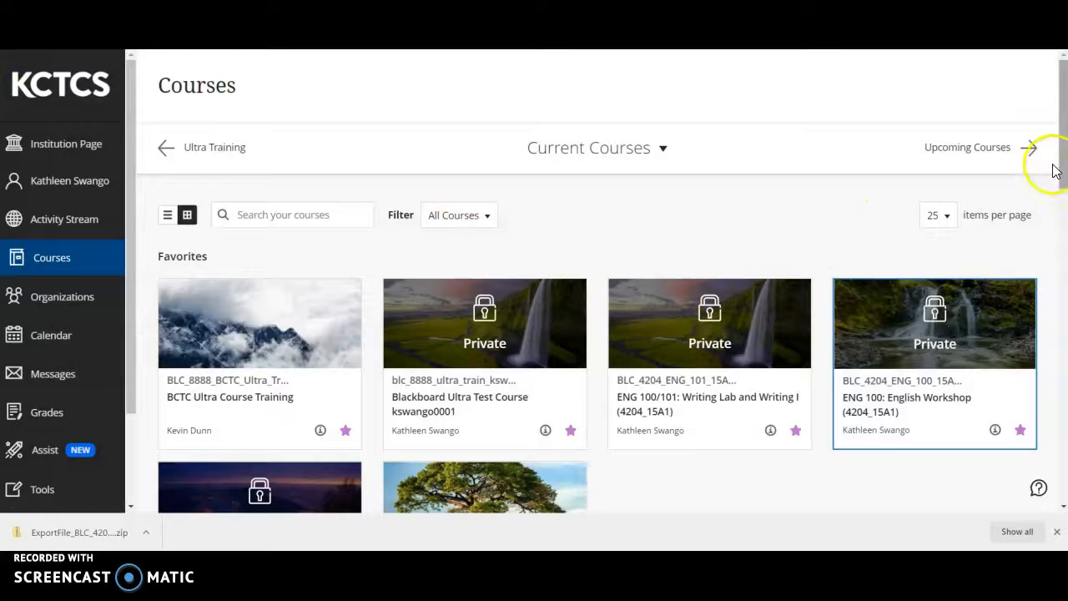
pyautogui.click(885, 398)
pyautogui.moveTo(1063, 167); pyautogui.dragTo(1065, 227)
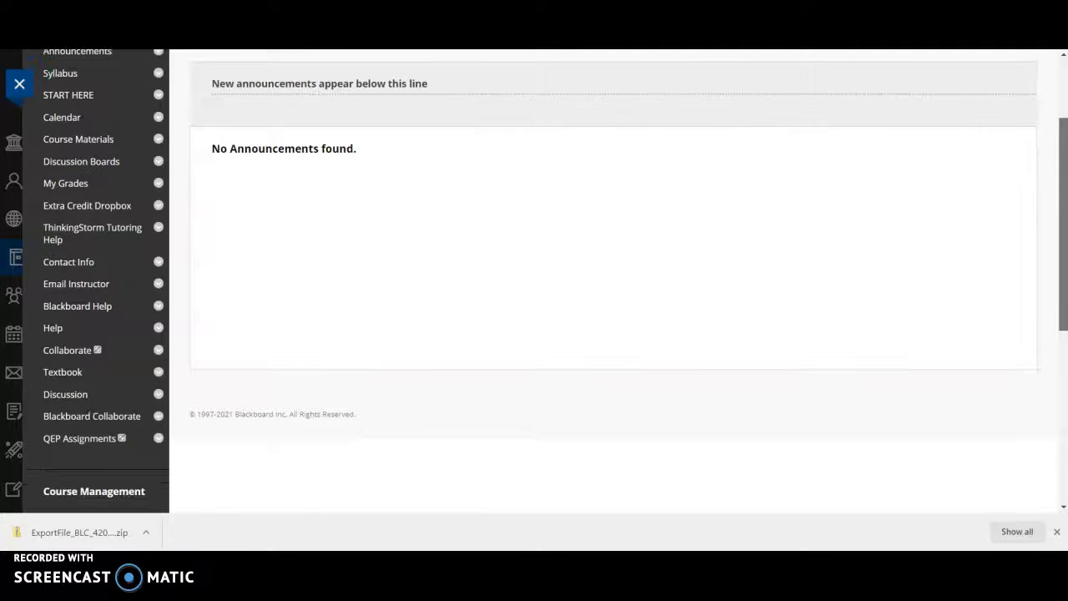
# Delete the imported Textbook link from the course menu and confirm the deletion
pyautogui.scroll(-1, 847, 315)
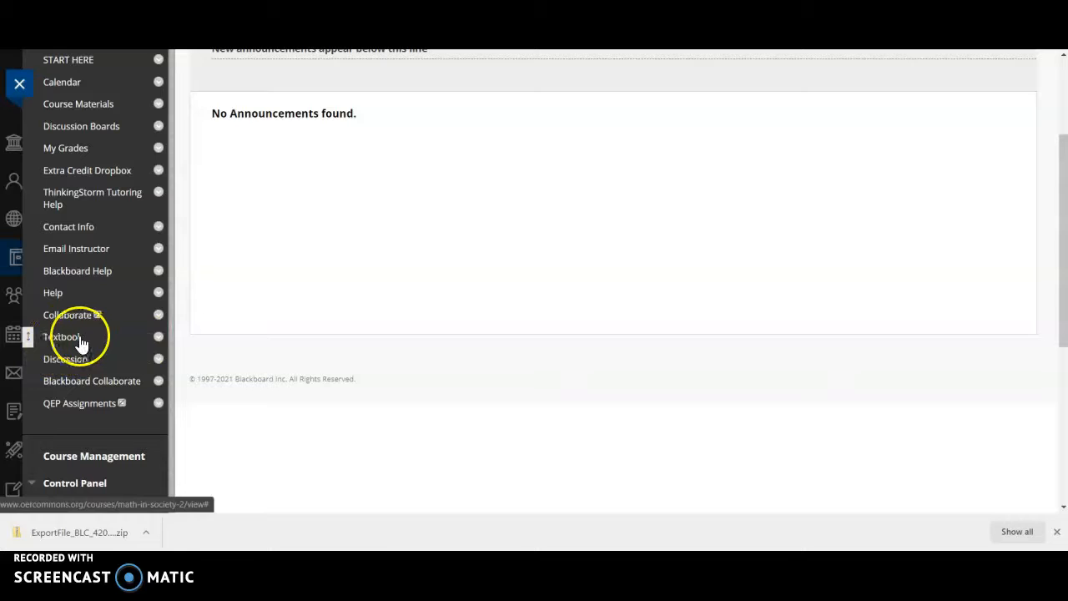
pyautogui.click(158, 338)
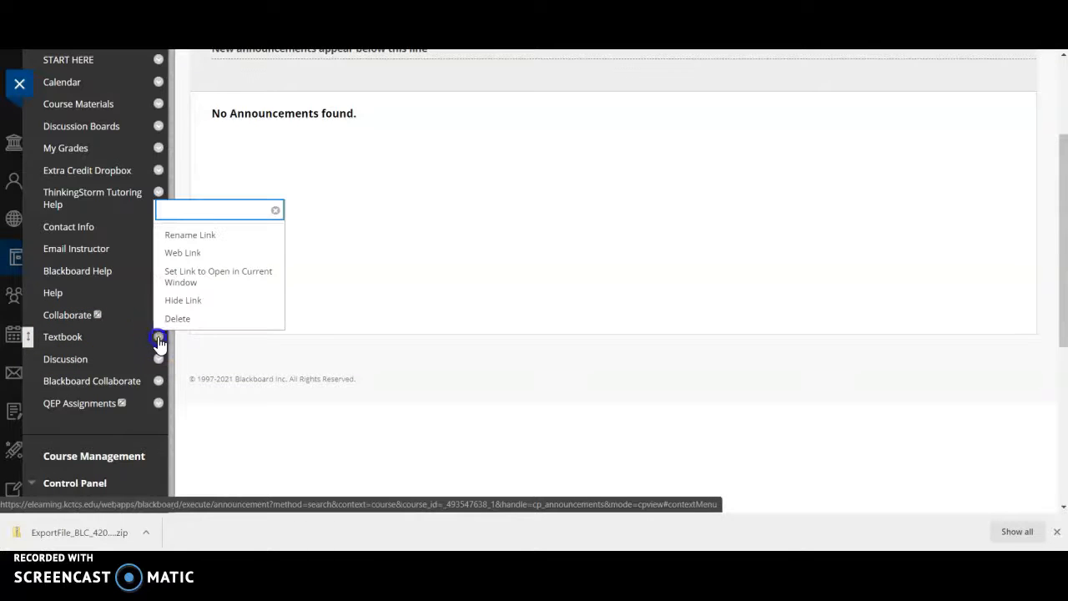
pyautogui.click(182, 319)
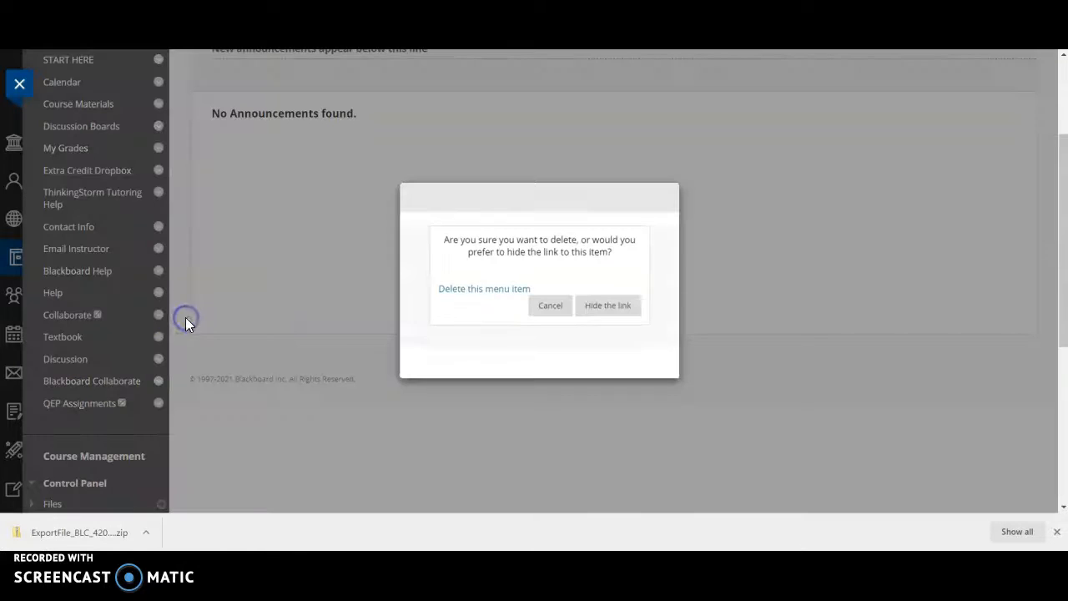
pyautogui.click(488, 284)
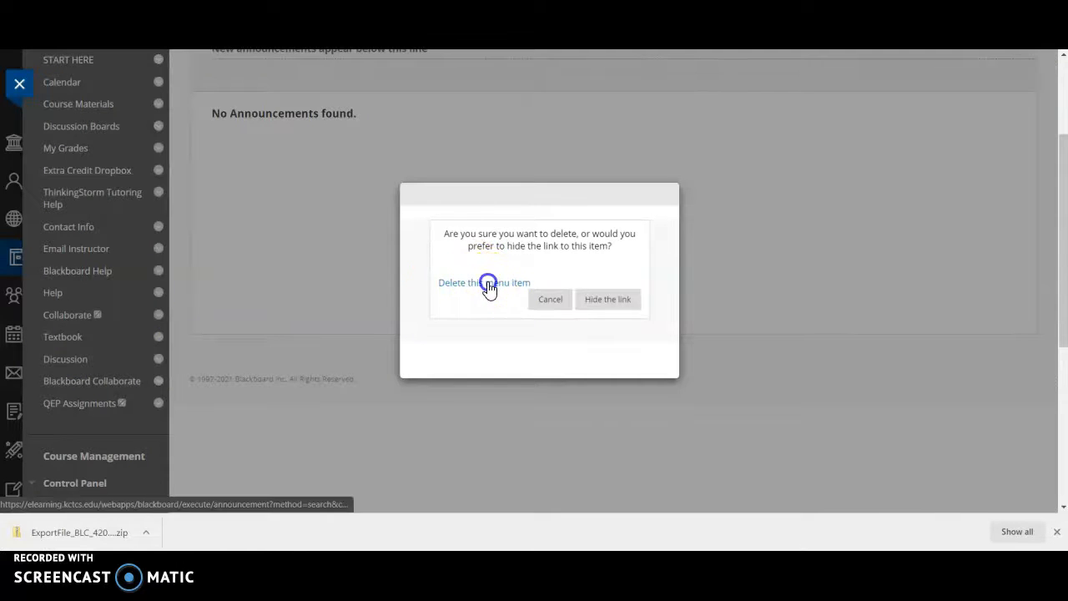
pyautogui.click(618, 290)
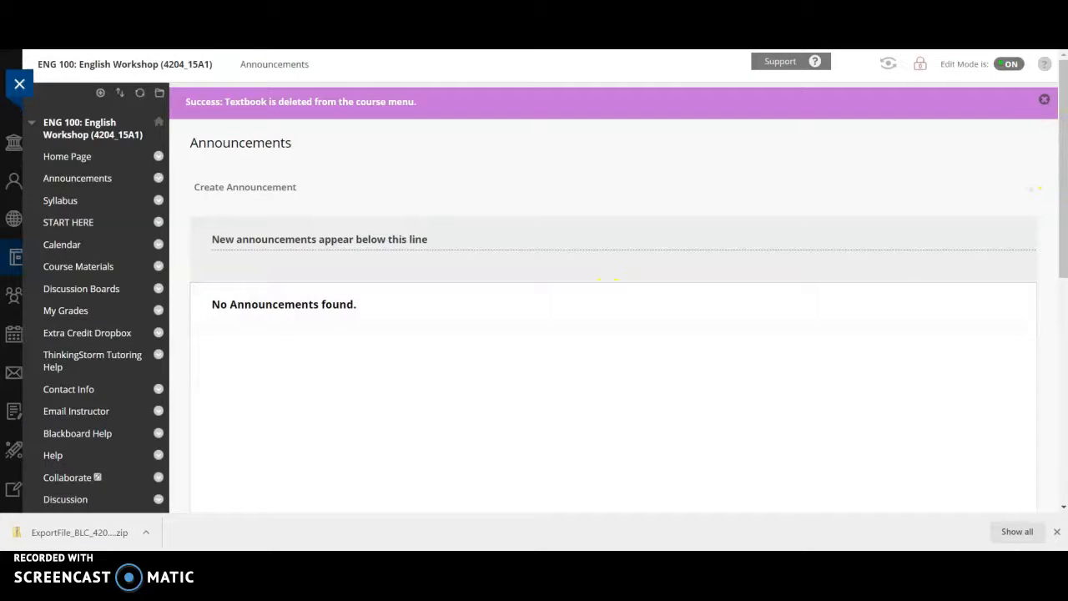
# Open the QEP Assignments content area, review its instructions, and open the Instructor Folder
pyautogui.scroll(-2, 1063, 191)
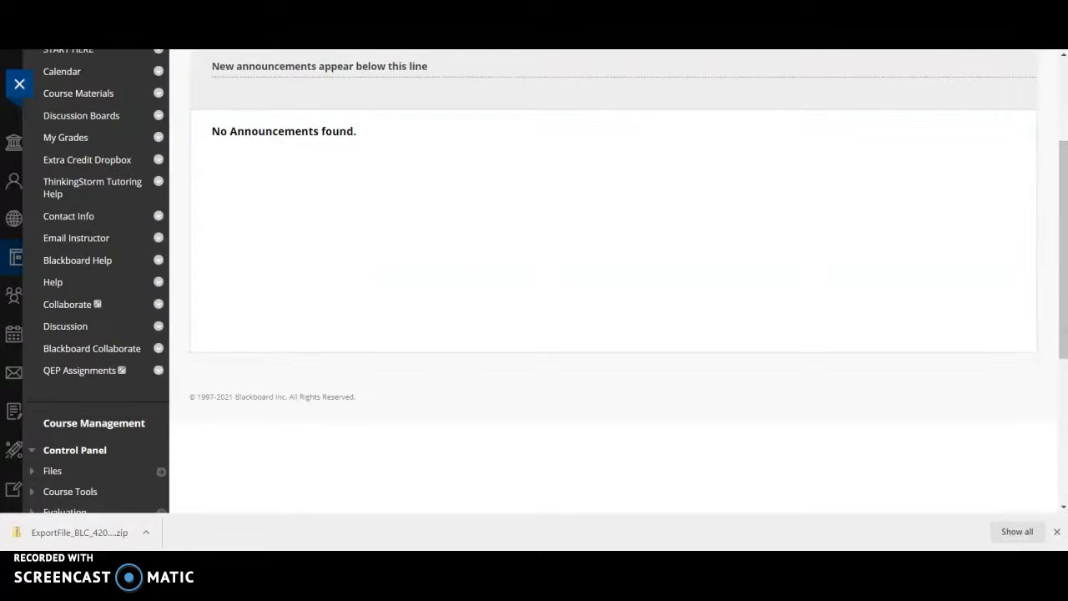
pyautogui.click(92, 381)
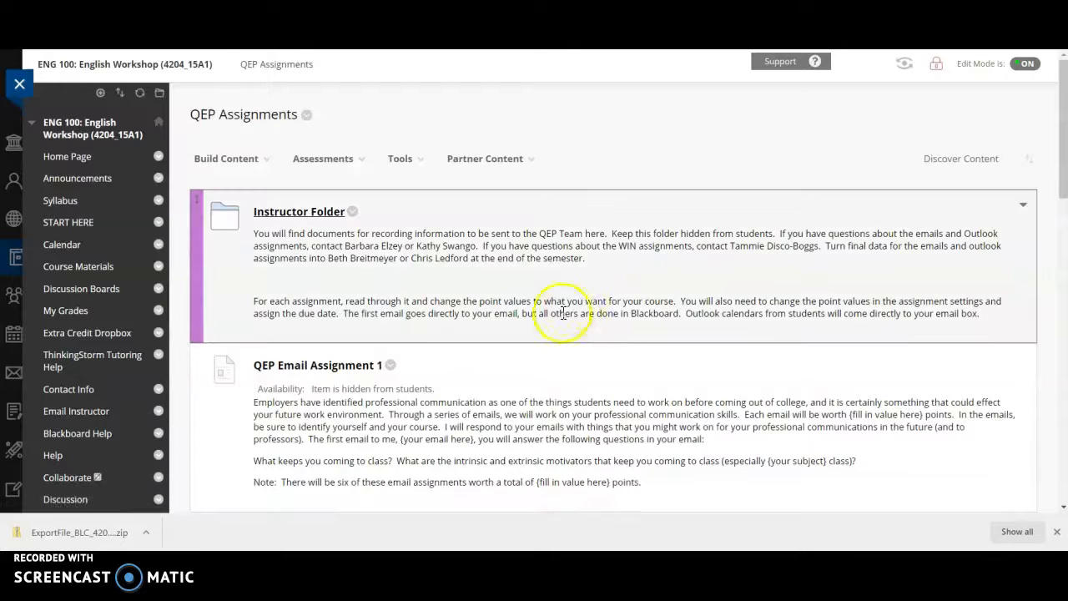
pyautogui.moveTo(1063, 123)
pyautogui.mouseDown()
pyautogui.moveTo(1063, 152)
pyautogui.moveTo(1063, 123)
pyautogui.mouseUp()
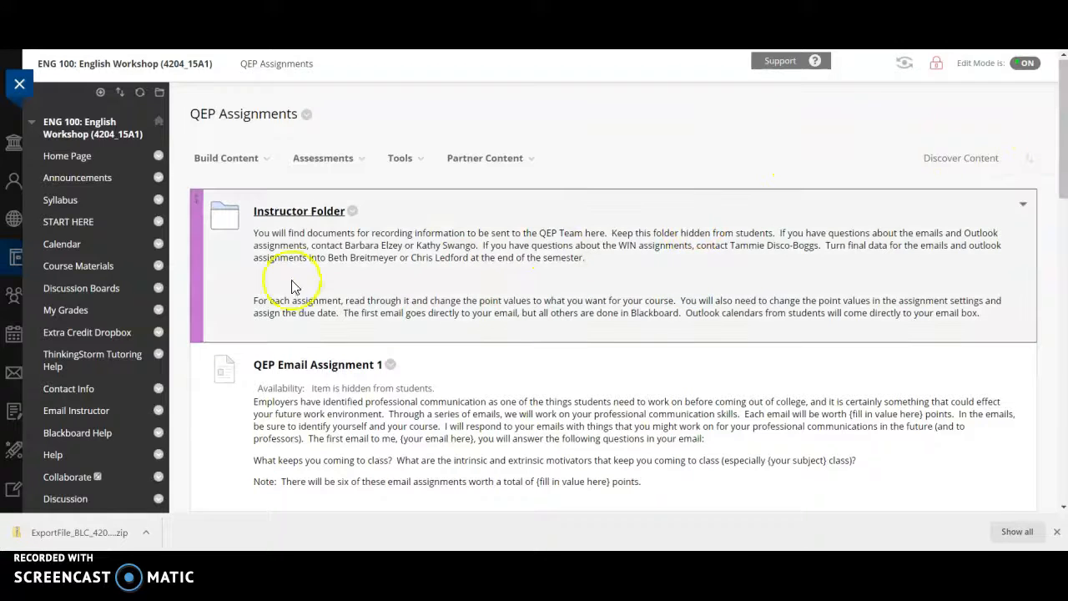
pyautogui.click(299, 215)
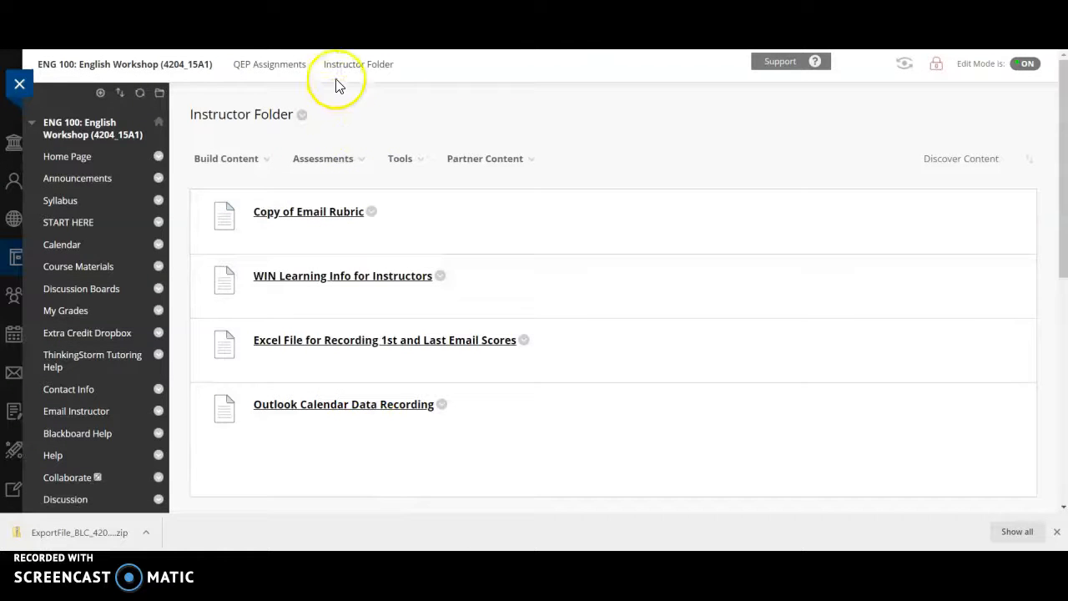
# Return to the QEP Assignments content area and review every assignment description from QEP Email Assignment 1 to QEP Email Assignment 6
pyautogui.click(289, 66)
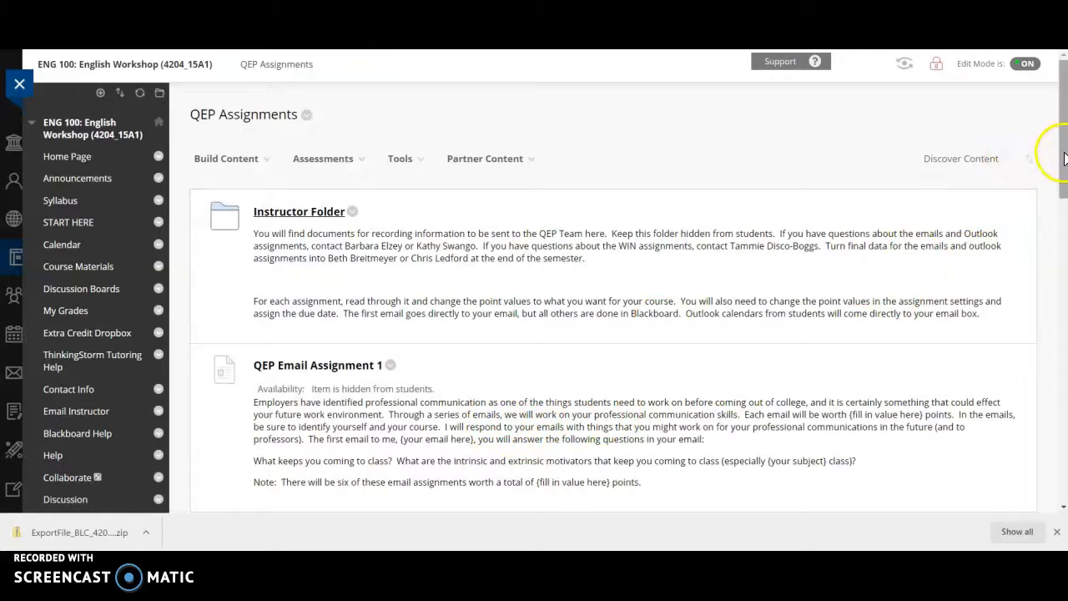
pyautogui.moveTo(1059, 143); pyautogui.dragTo(1064, 239)
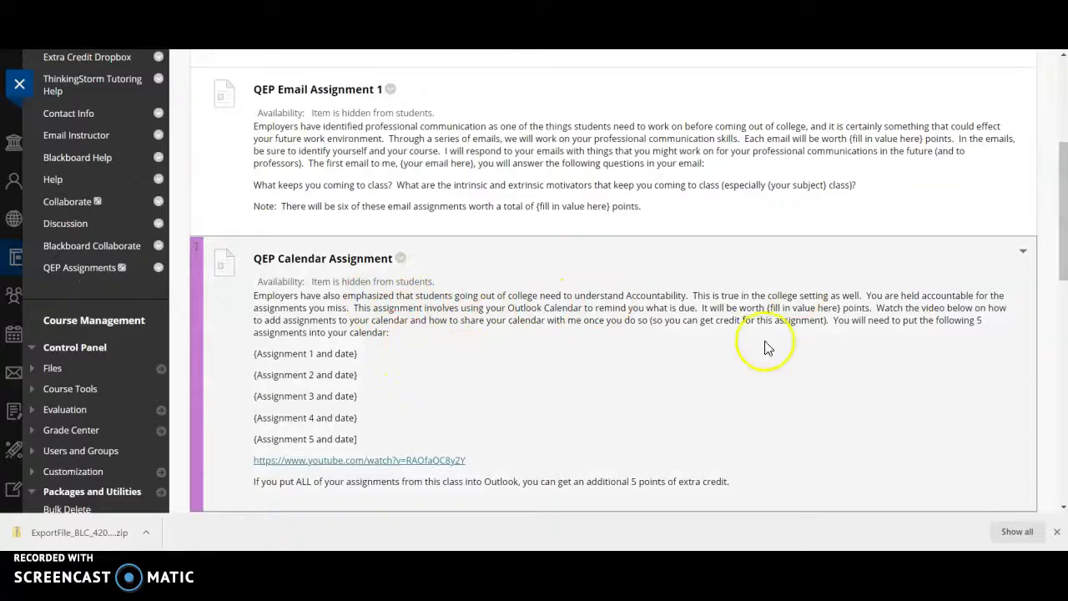
pyautogui.moveTo(1064, 203); pyautogui.dragTo(1064, 351)
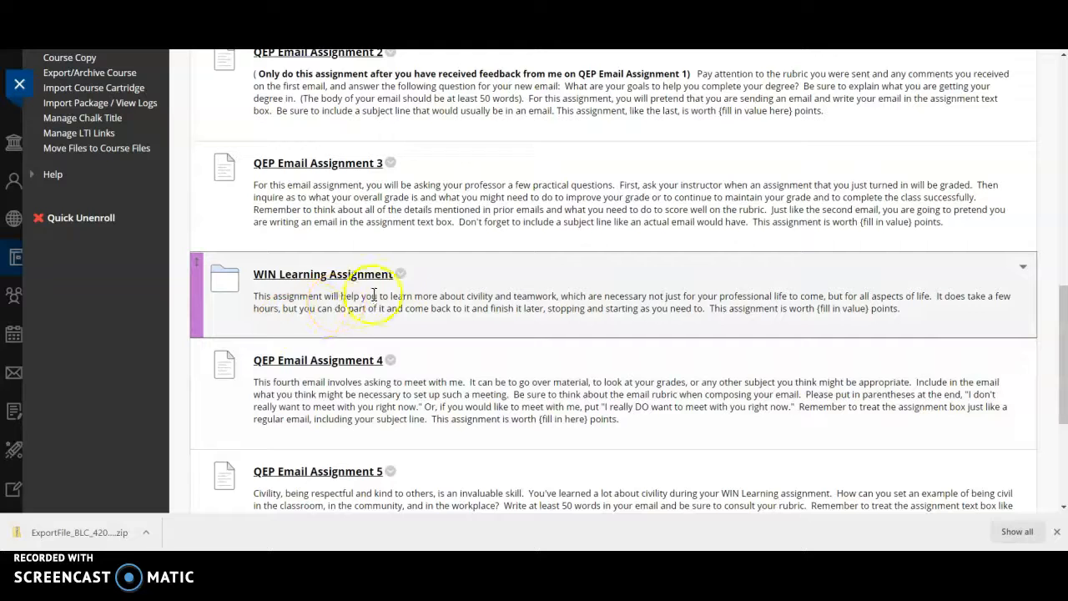
pyautogui.moveTo(1058, 317); pyautogui.dragTo(1062, 396)
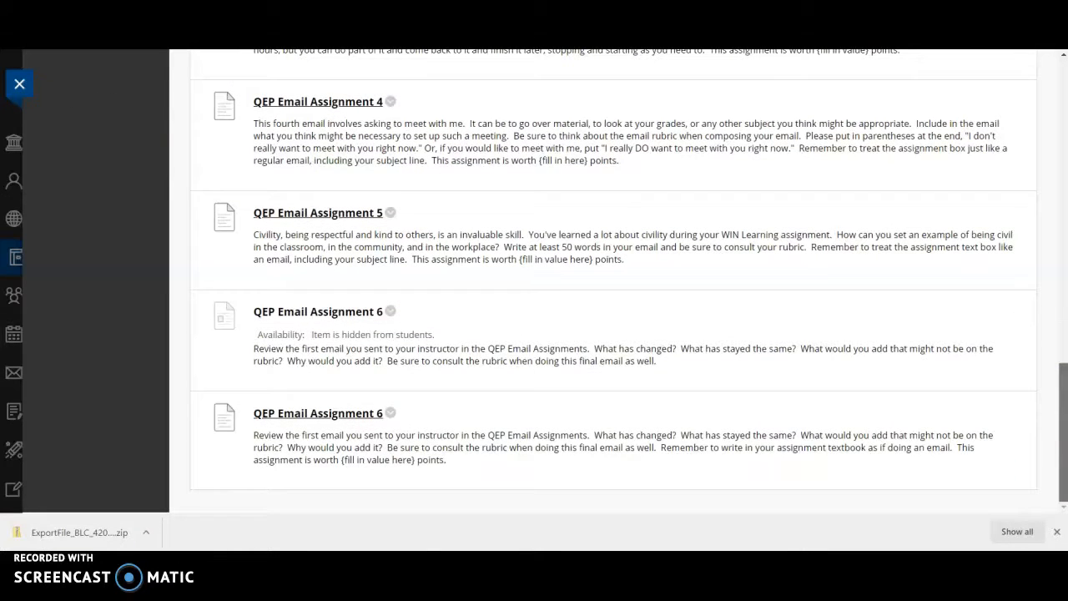
pyautogui.moveTo(1062, 396); pyautogui.dragTo(1063, 96)
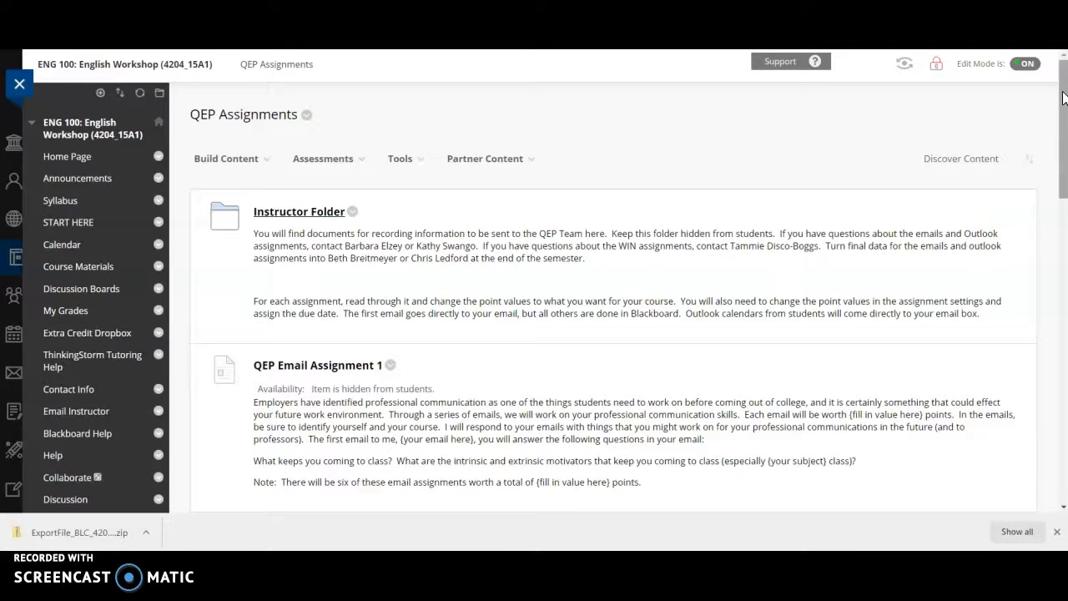
# Recheck the Instructor Folder guidance on point values and due dates alongside the QEP Email Assignment 1 and QEP Calendar Assignment descriptions
pyautogui.moveTo(1057, 115); pyautogui.dragTo(1063, 213)
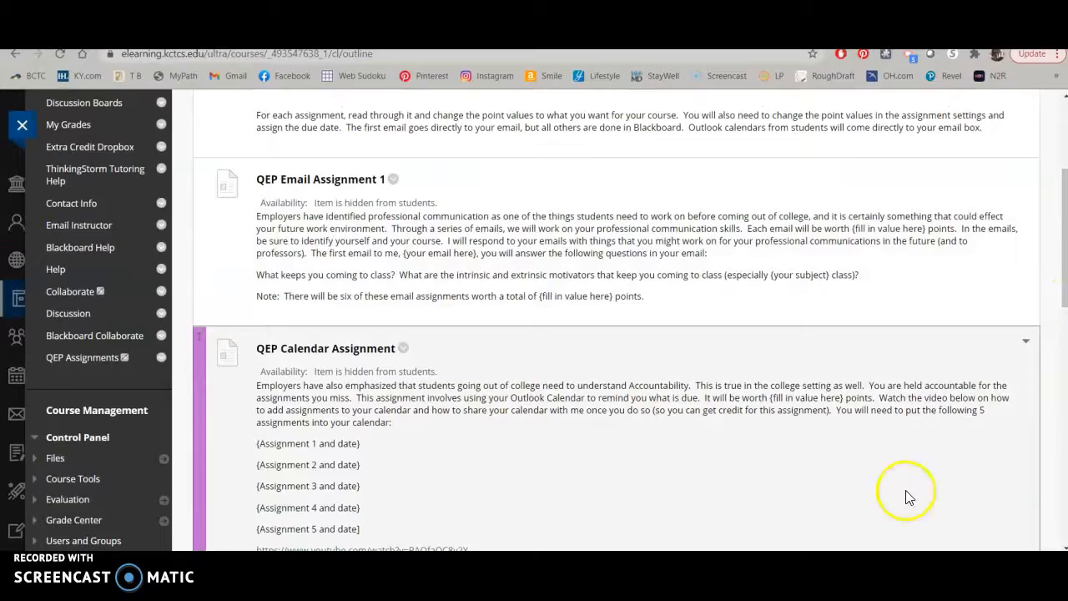
pyautogui.moveTo(843, 550); pyautogui.dragTo(859, 593)
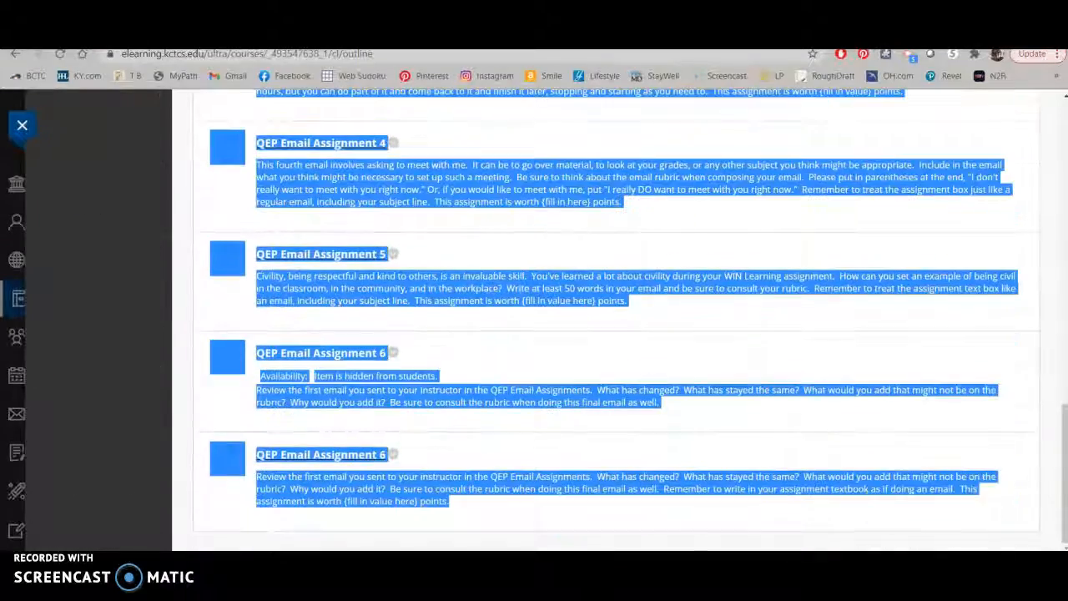
pyautogui.moveTo(1064, 428); pyautogui.dragTo(992, 127)
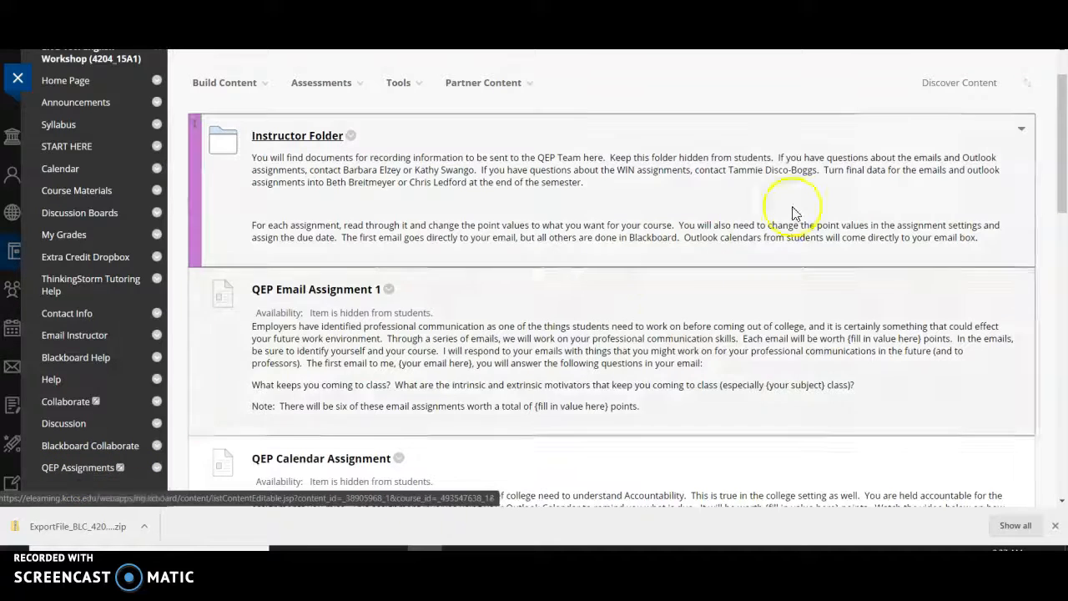
pyautogui.moveTo(1062, 159); pyautogui.dragTo(1063, 198)
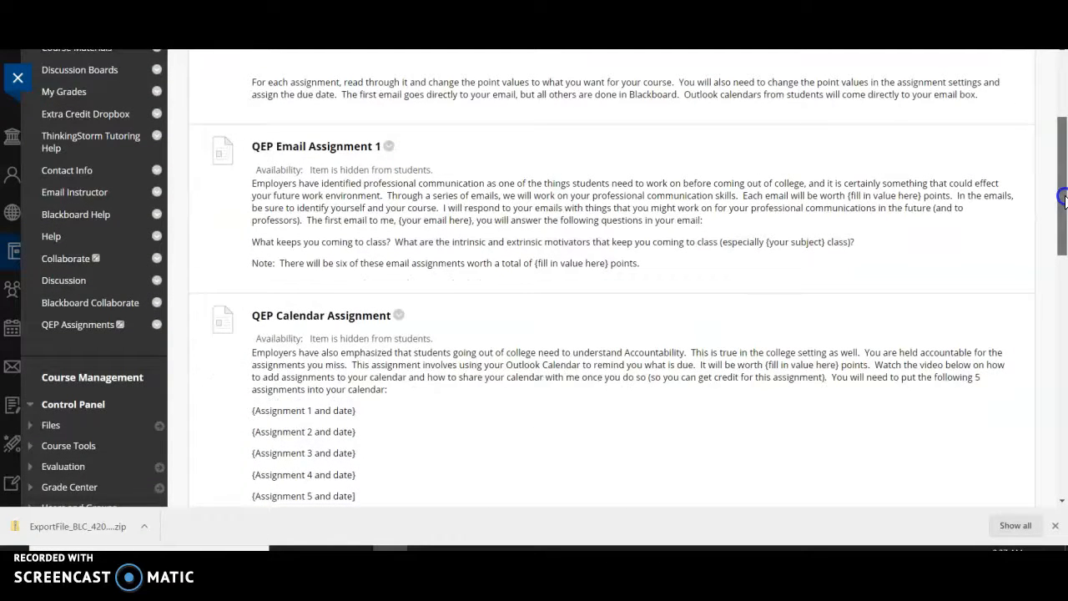
pyautogui.moveTo(1064, 198); pyautogui.dragTo(1060, 133)
pyautogui.click(897, 252)
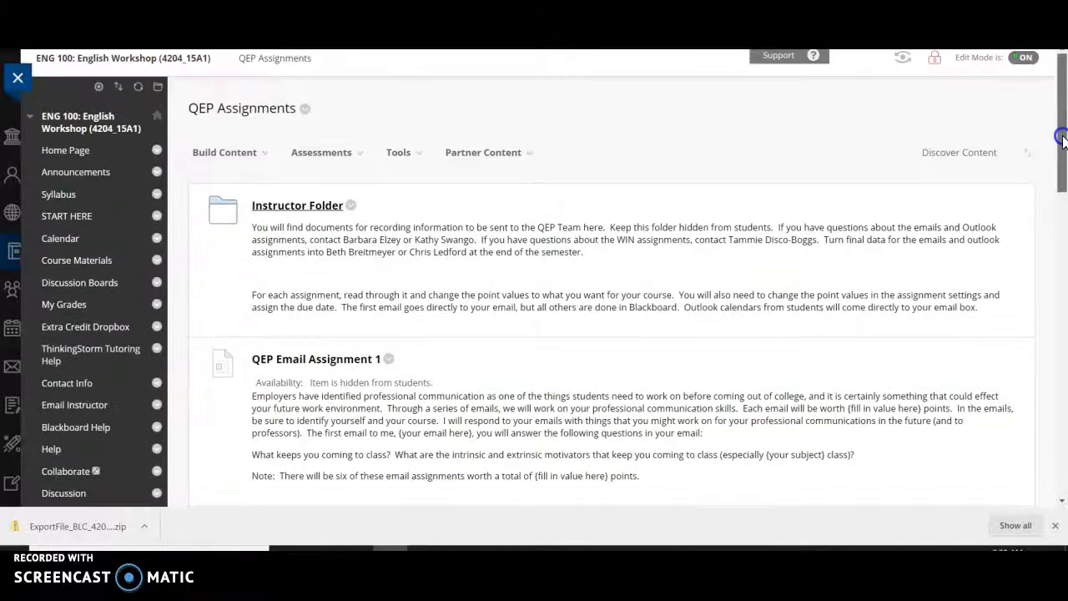